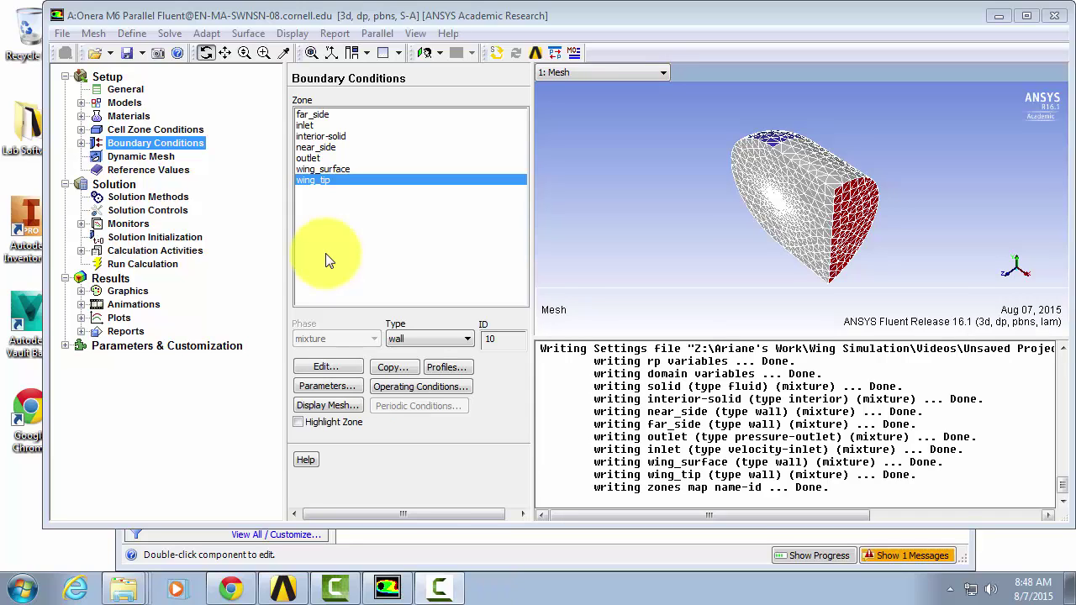
Switch the pressure-velocity scheme to Coupled with Pseudo Transient and High Order Term Relaxation enabled
{"action": "left_click", "coordinate": [130, 199]}
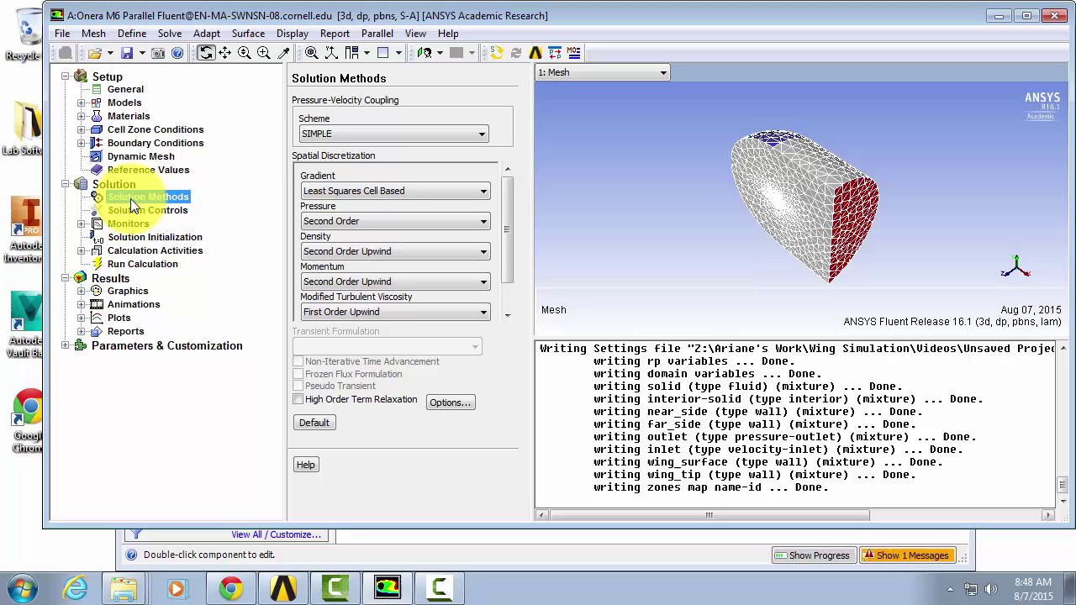
{"action": "left_click", "coordinate": [398, 133]}
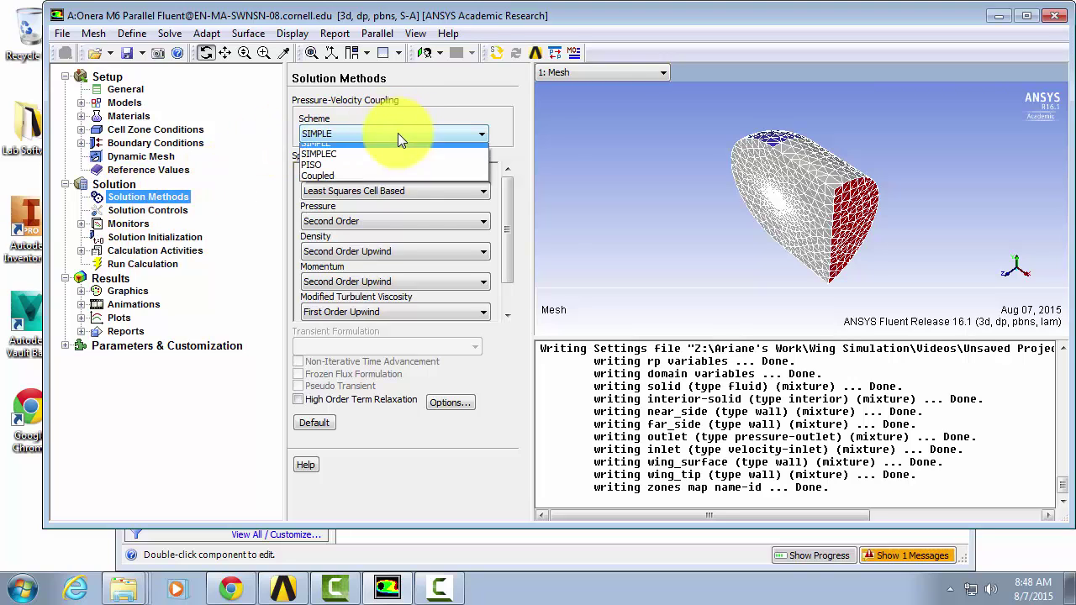
{"action": "left_click", "coordinate": [331, 182]}
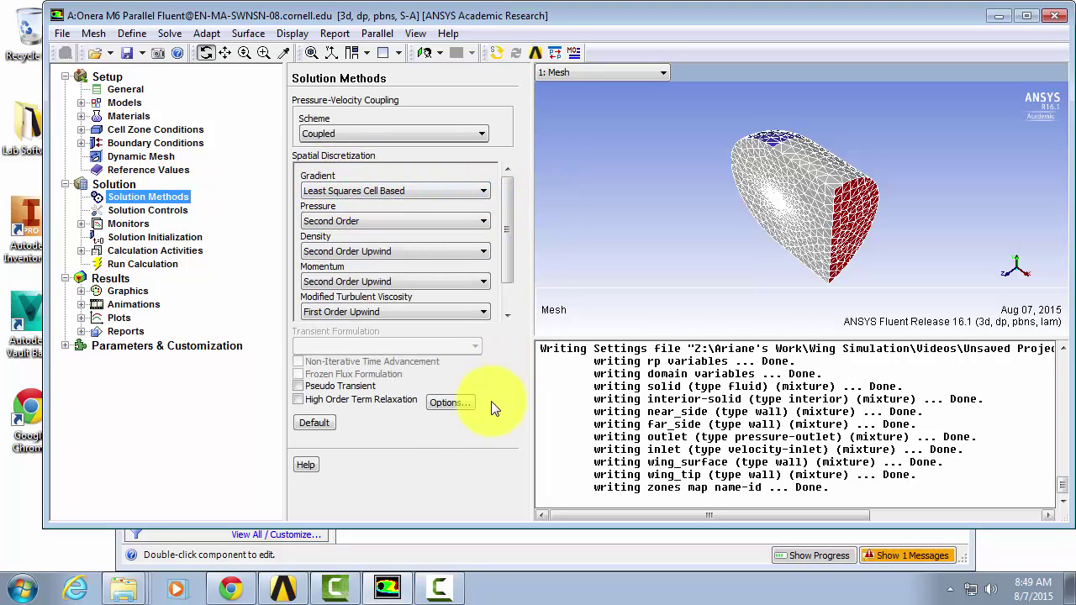
{"action": "left_click", "coordinate": [337, 387]}
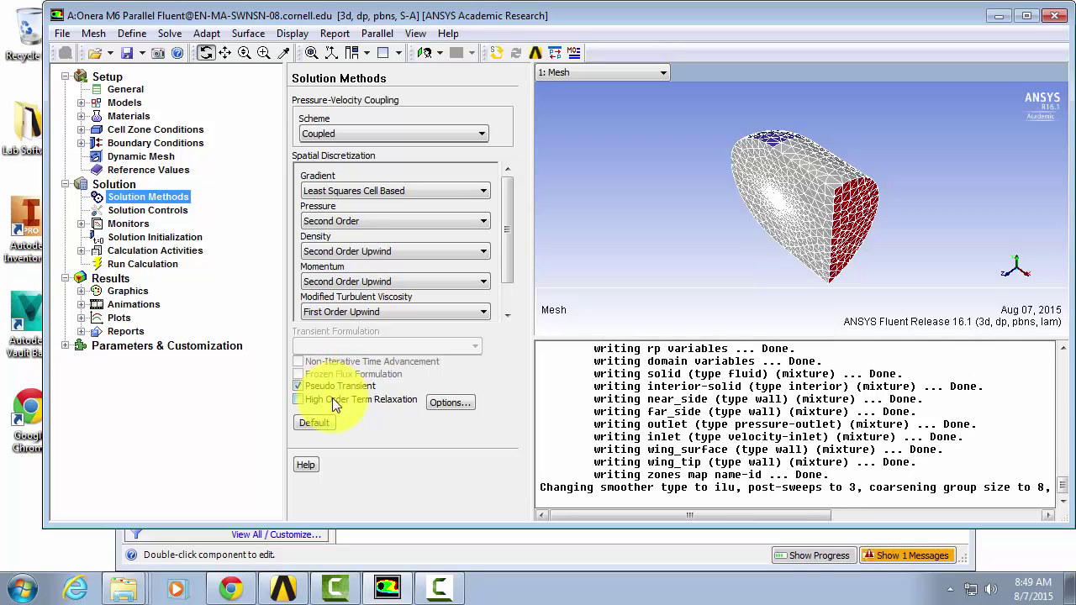
{"action": "left_click", "coordinate": [332, 399]}
Review the residual monitor settings (absolute criteria 0.001, energy 1e-06) and close them unchanged
{"action": "left_click", "coordinate": [133, 225]}
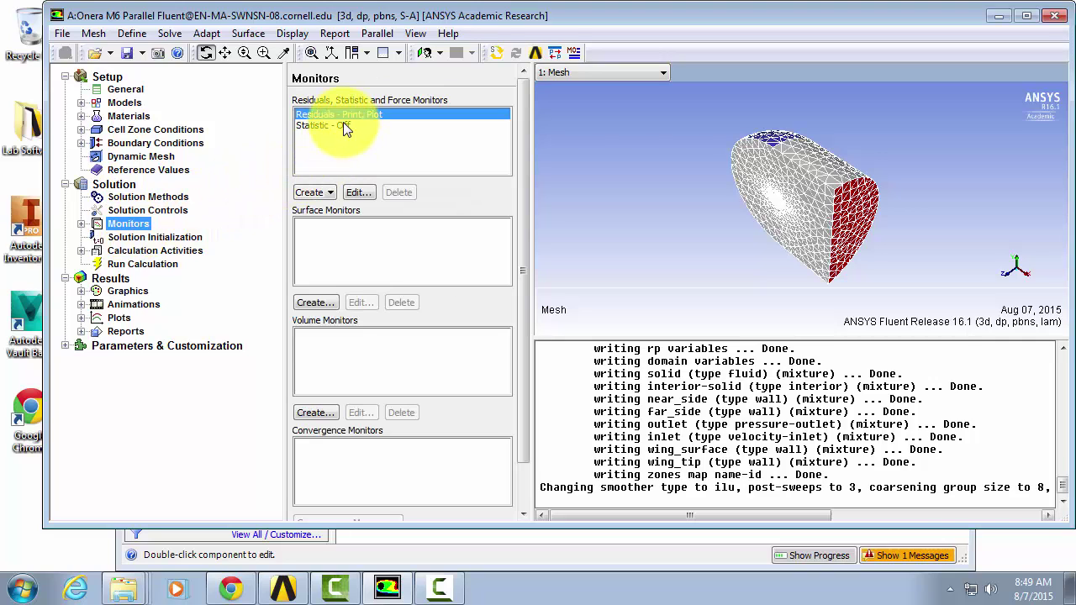
{"action": "left_click", "coordinate": [357, 192]}
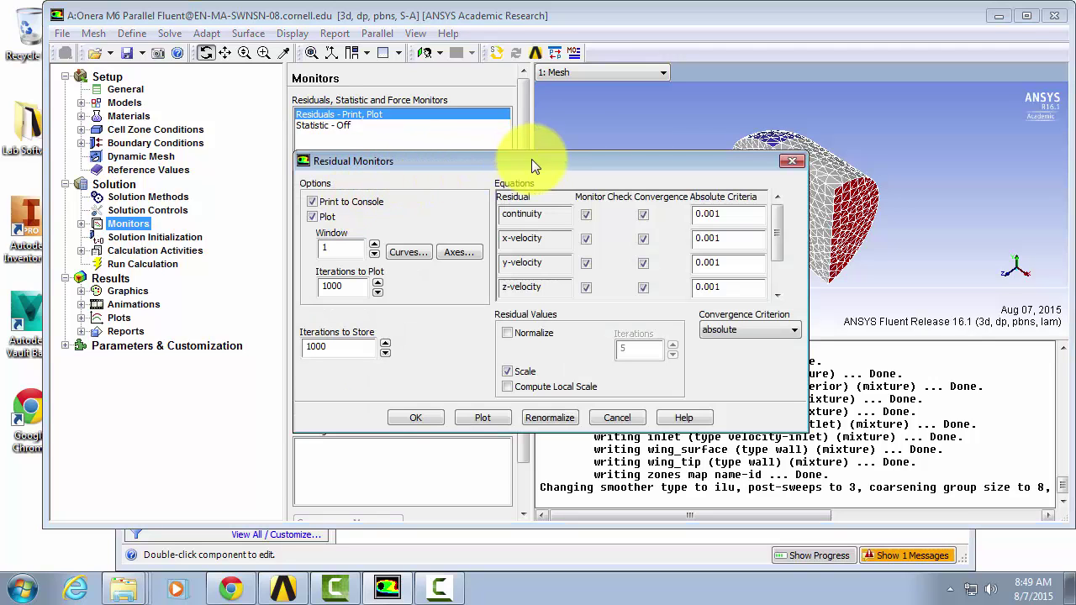
{"action": "left_click_drag", "start_coordinate": [778, 218], "coordinate": [456, 400]}
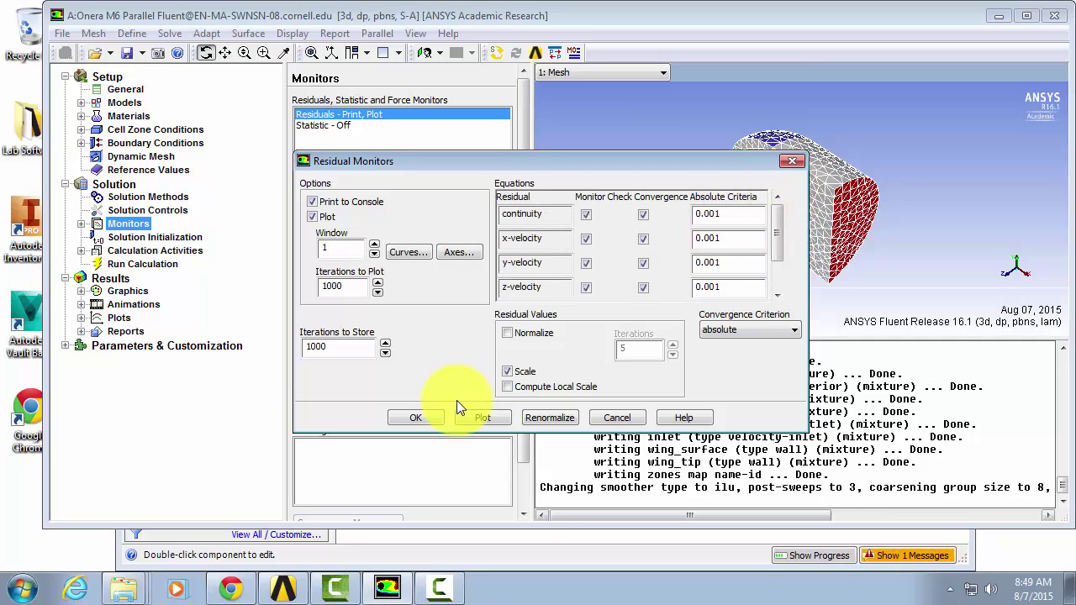
{"action": "left_click", "coordinate": [422, 416]}
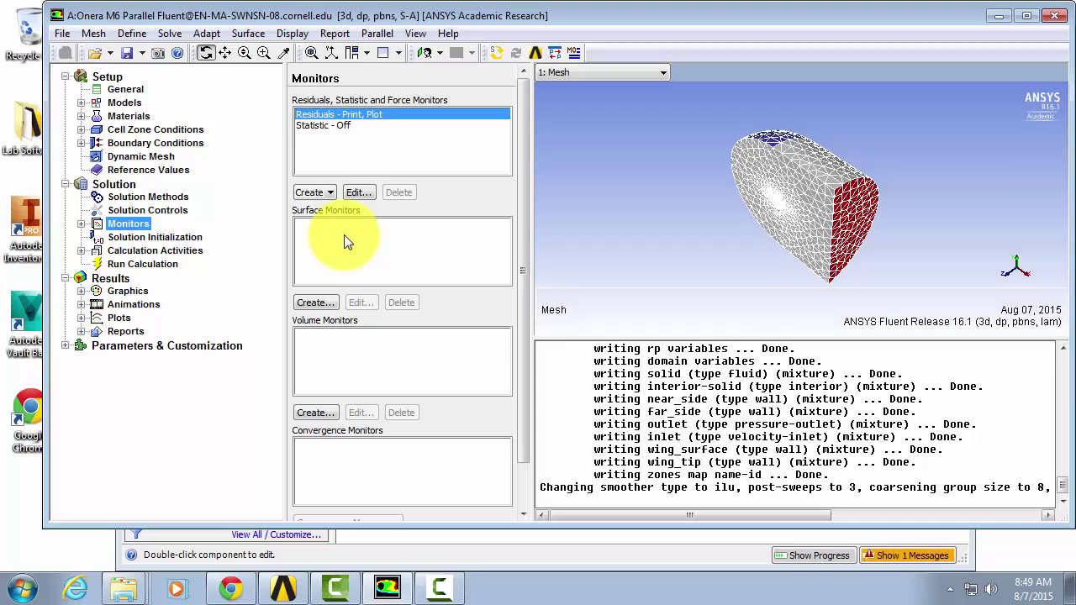
Create drag monitor cd-1 on wing_surface and wing_tip, printed and plotted, force vector (0.9986, 0.0534, 0)
{"action": "left_click", "coordinate": [328, 196]}
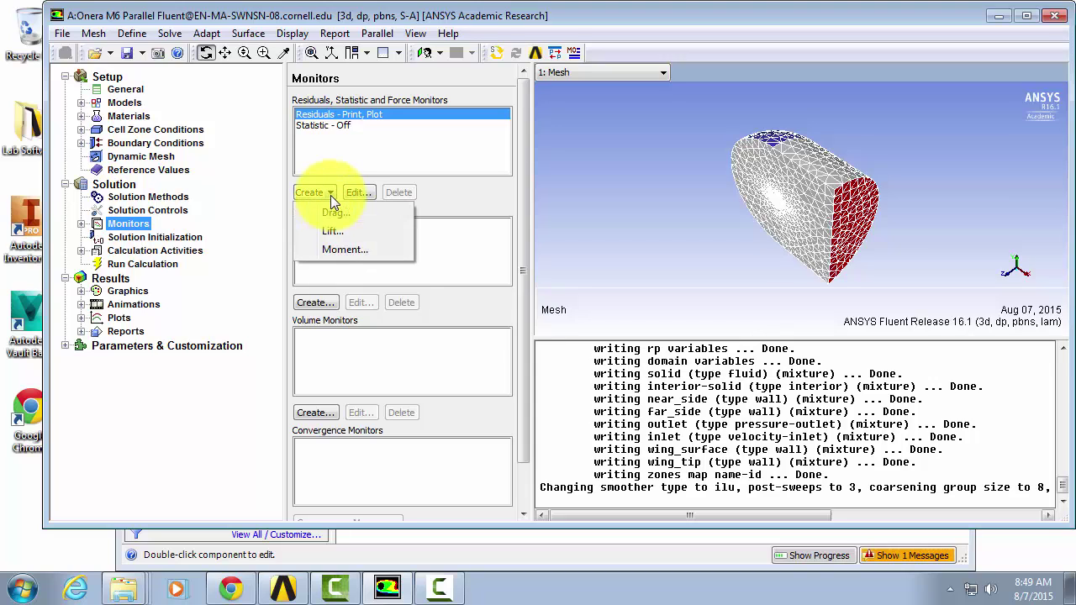
{"action": "left_click", "coordinate": [337, 216]}
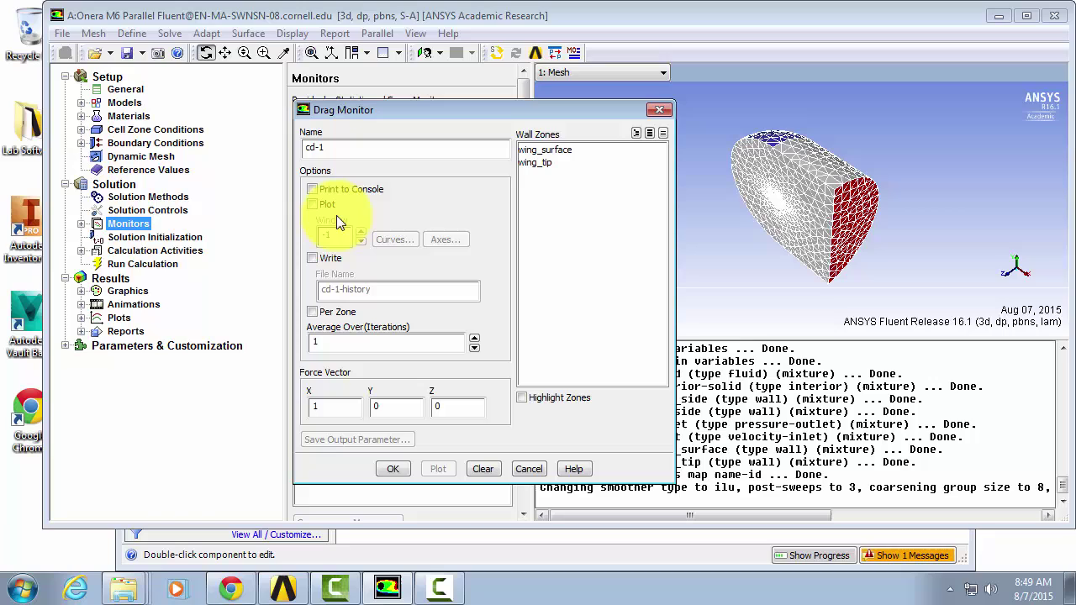
{"action": "left_click", "coordinate": [319, 187]}
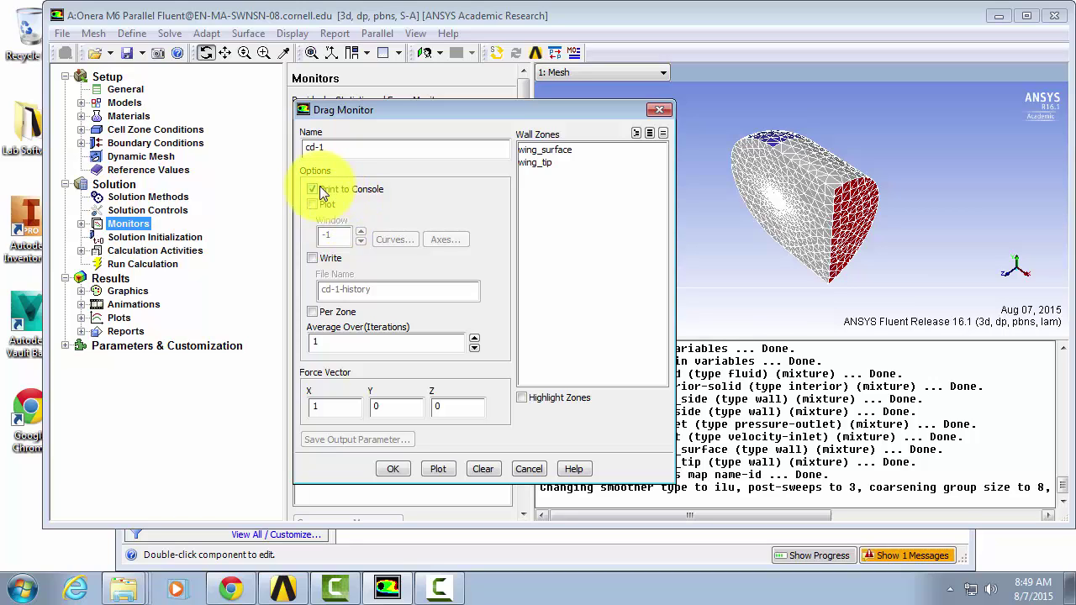
{"action": "left_click", "coordinate": [320, 206]}
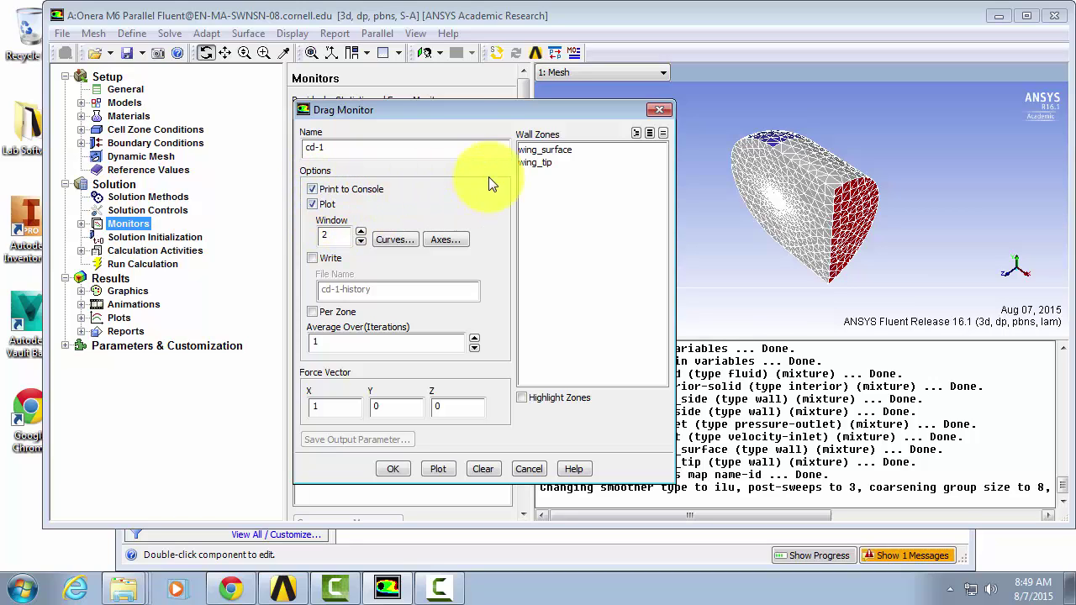
{"action": "left_click_drag", "start_coordinate": [546, 163], "coordinate": [562, 148]}
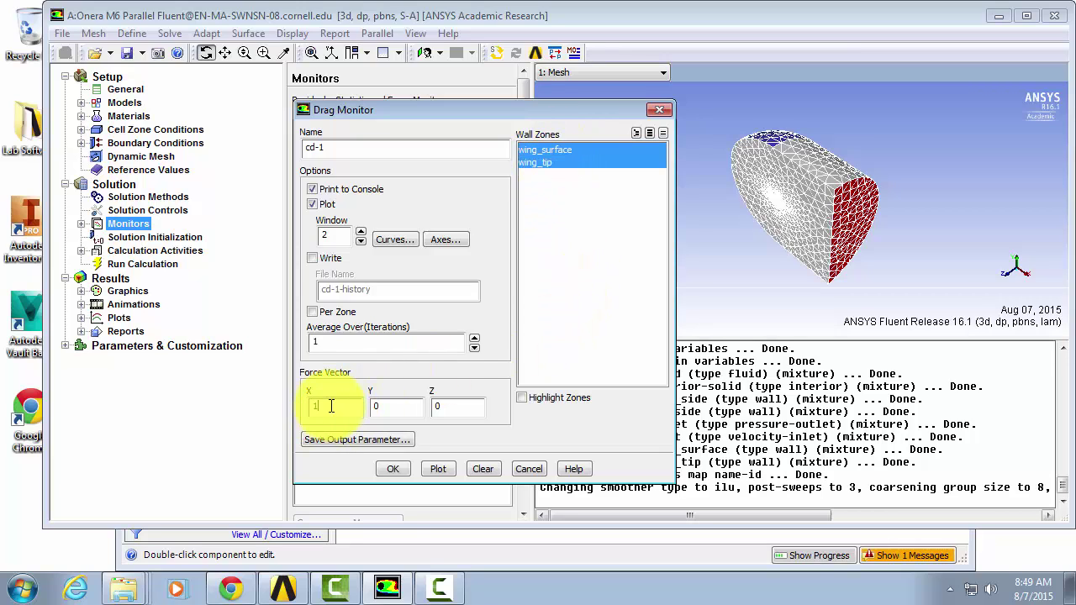
{"action": "key", "text": "BackSpace"}
{"action": "type", "text": ".9986"}
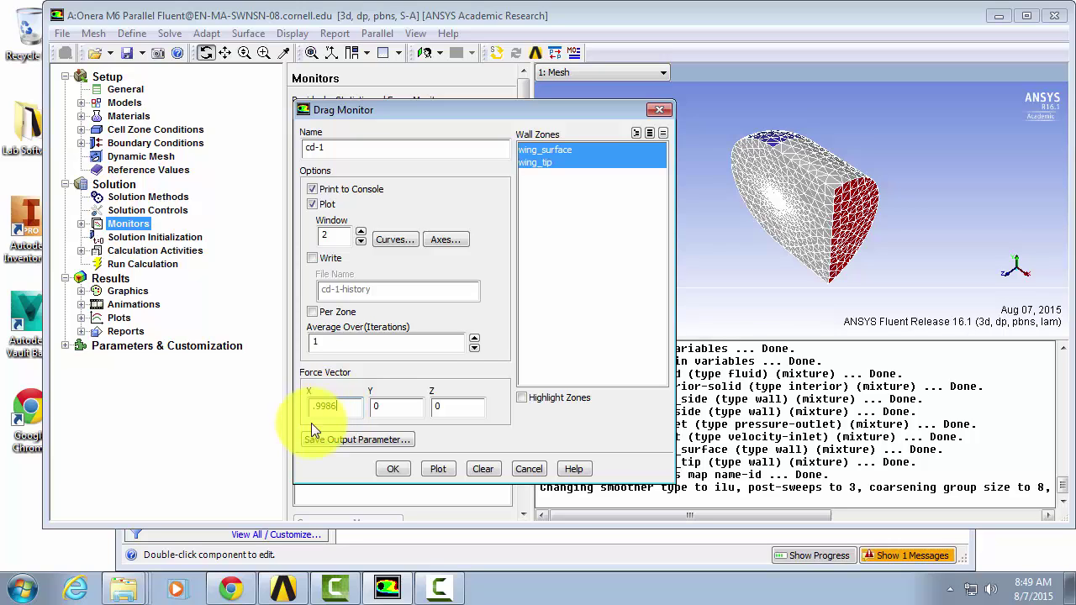
{"action": "key", "text": "Tab"}
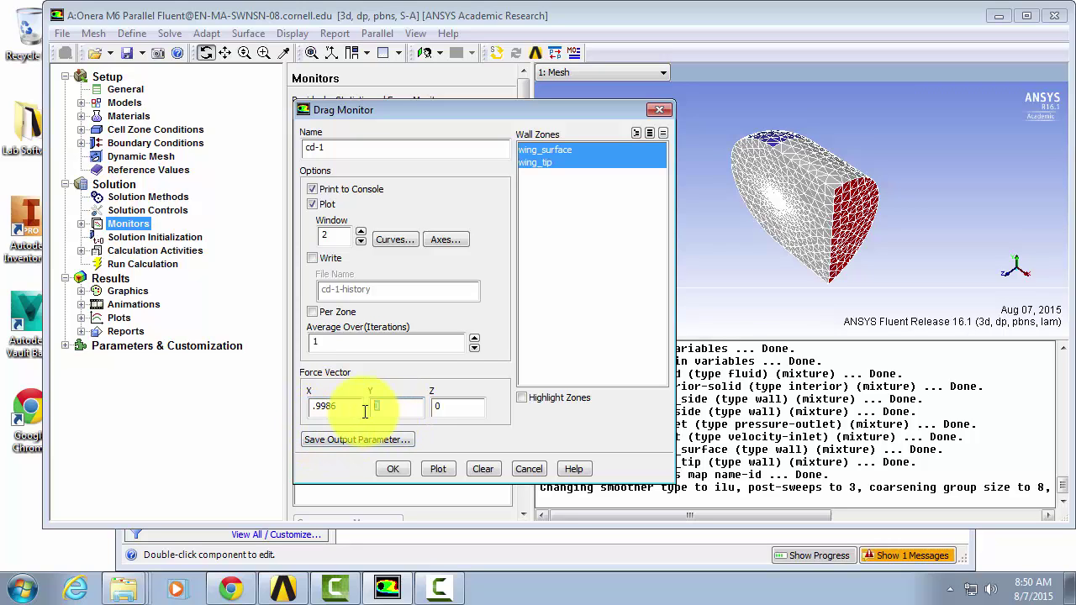
{"action": "type", "text": ".0534"}
{"action": "left_click", "coordinate": [393, 467]}
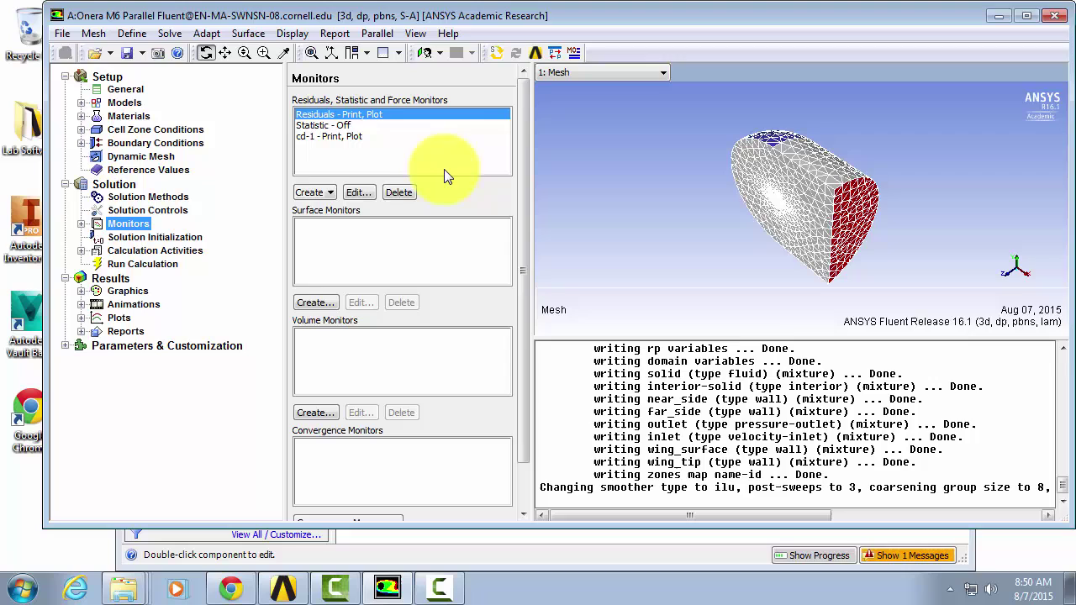
Create lift monitor cl-1 on both wing zones, plotted, with force vector (-0.0534, 0.9986, 0)
{"action": "left_click", "coordinate": [334, 193]}
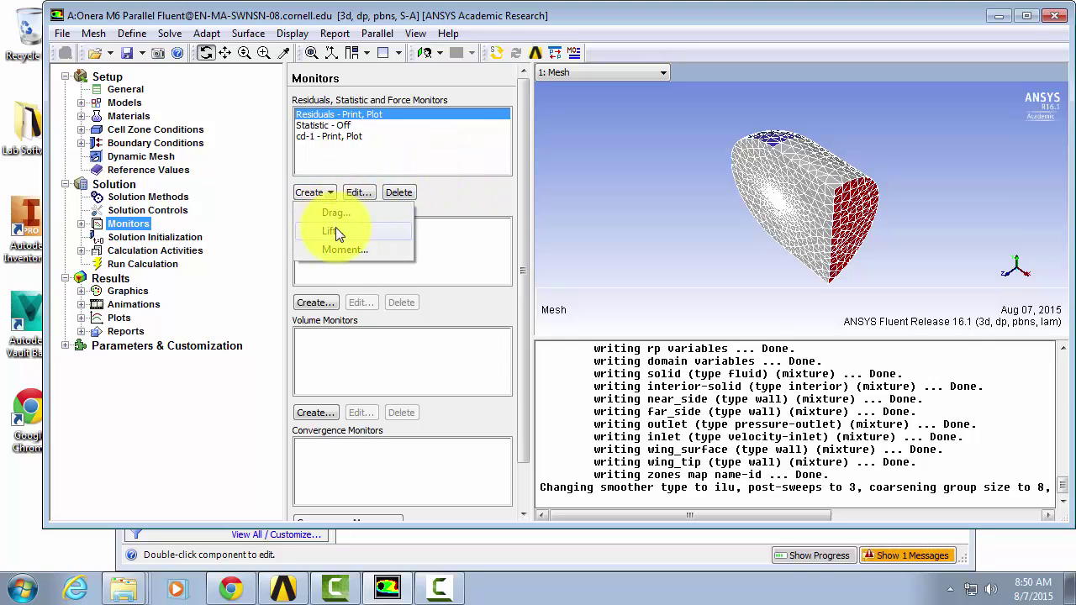
{"action": "left_click", "coordinate": [335, 231]}
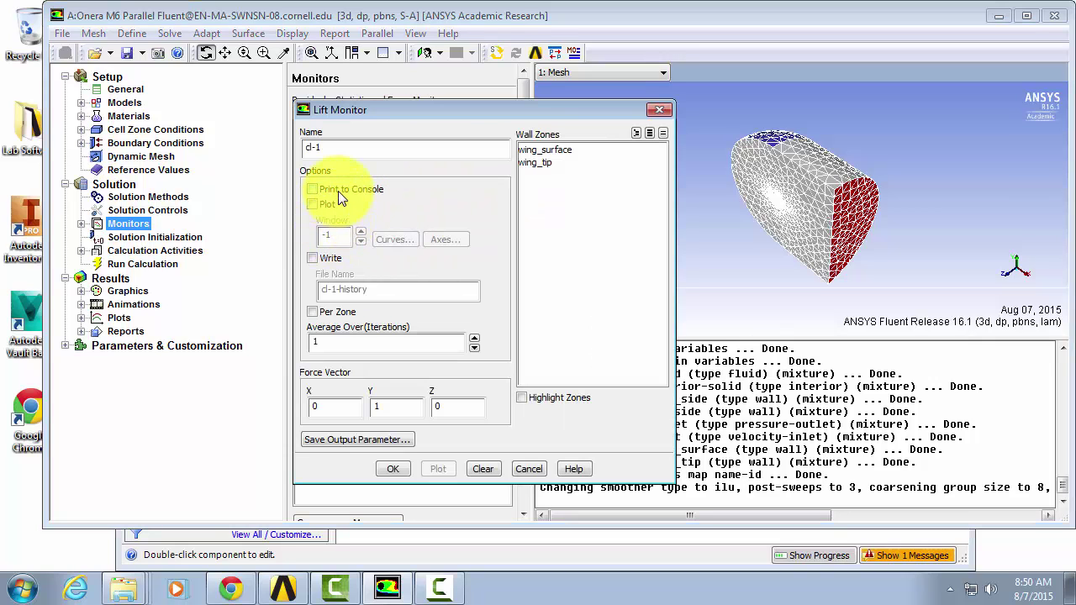
{"action": "left_click", "coordinate": [332, 205]}
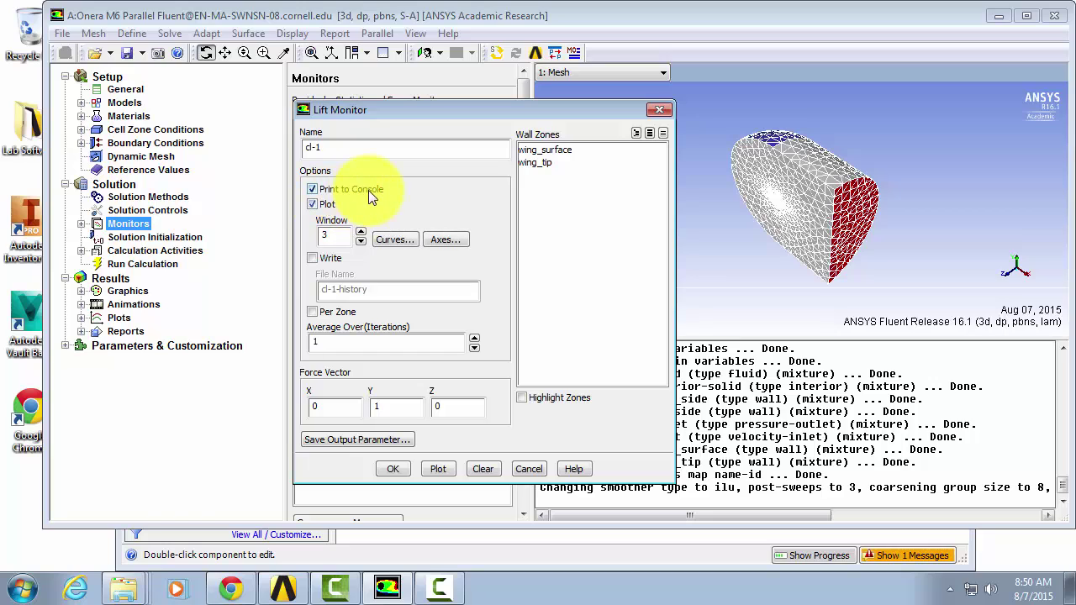
{"action": "left_click_drag", "start_coordinate": [546, 163], "coordinate": [552, 149]}
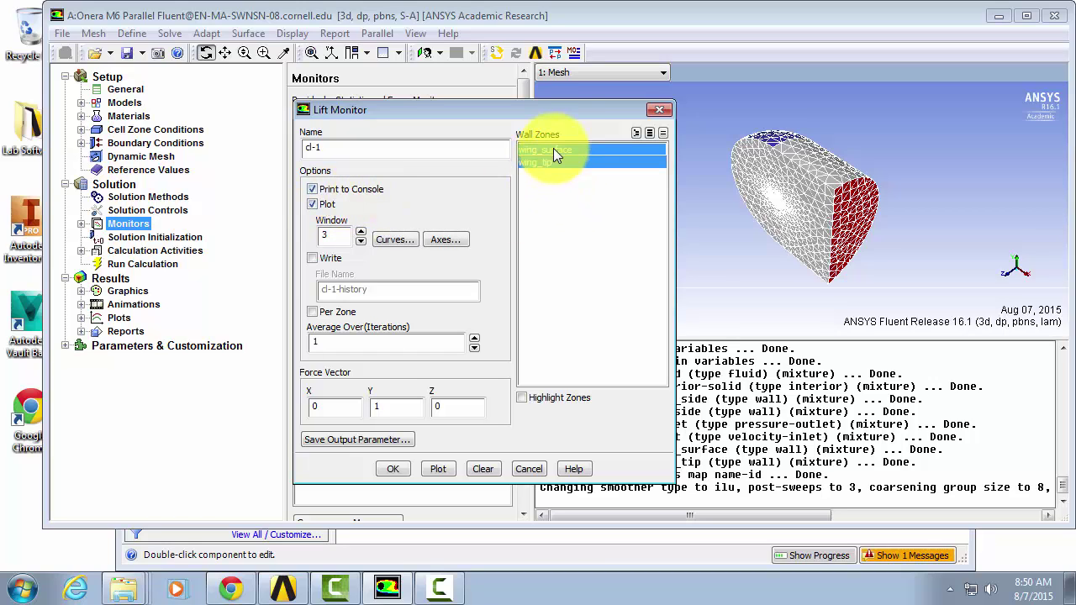
{"action": "left_click", "coordinate": [337, 409]}
{"action": "double_click", "coordinate": [311, 407]}
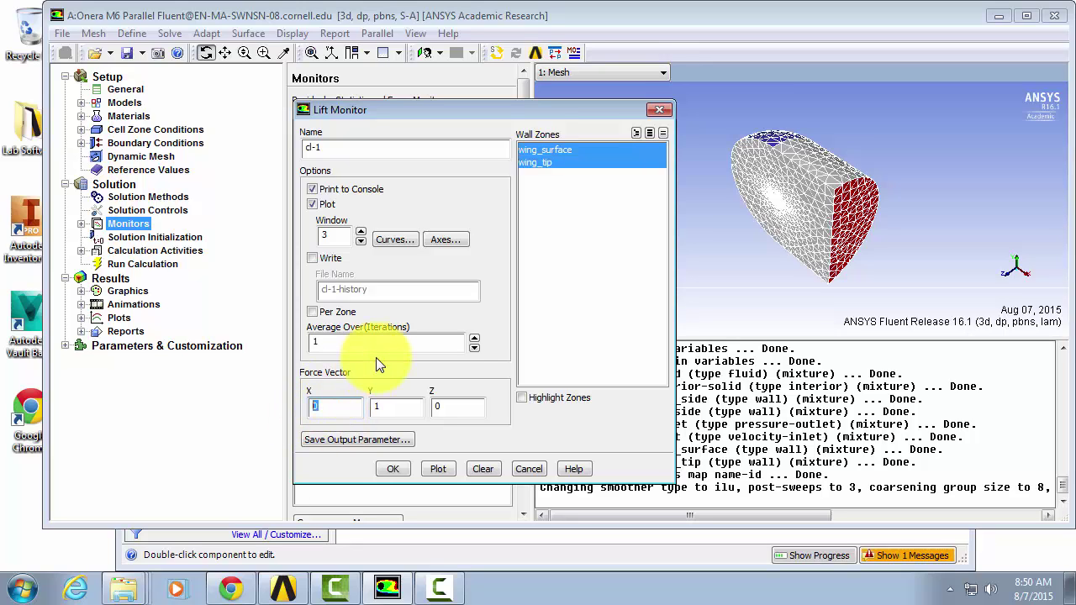
{"action": "type", "text": "-.0534"}
{"action": "double_click", "coordinate": [375, 407]}
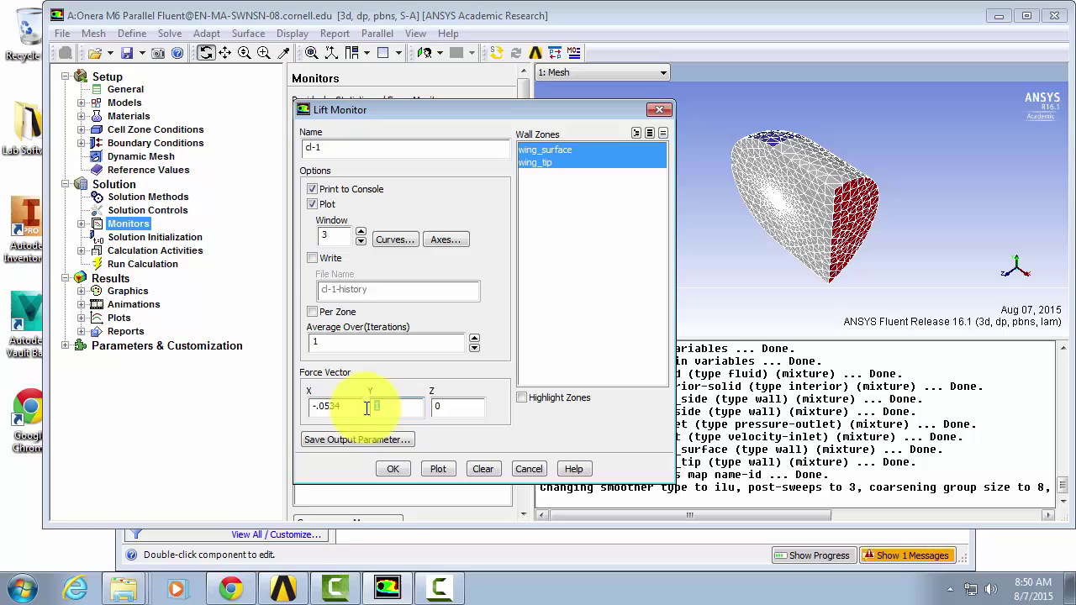
{"action": "type", "text": ".9986"}
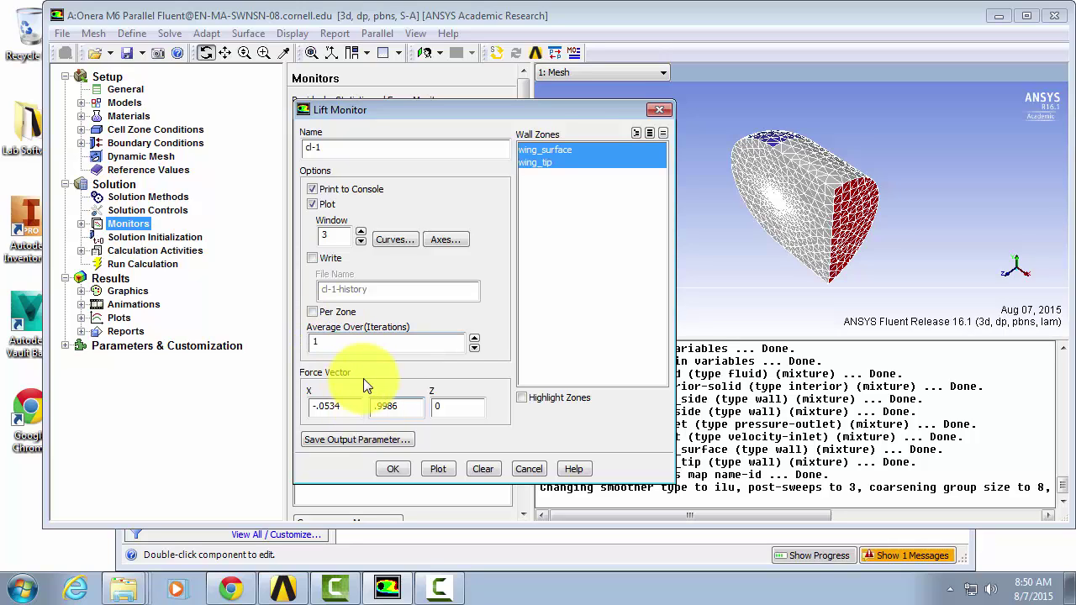
{"action": "left_click", "coordinate": [397, 471]}
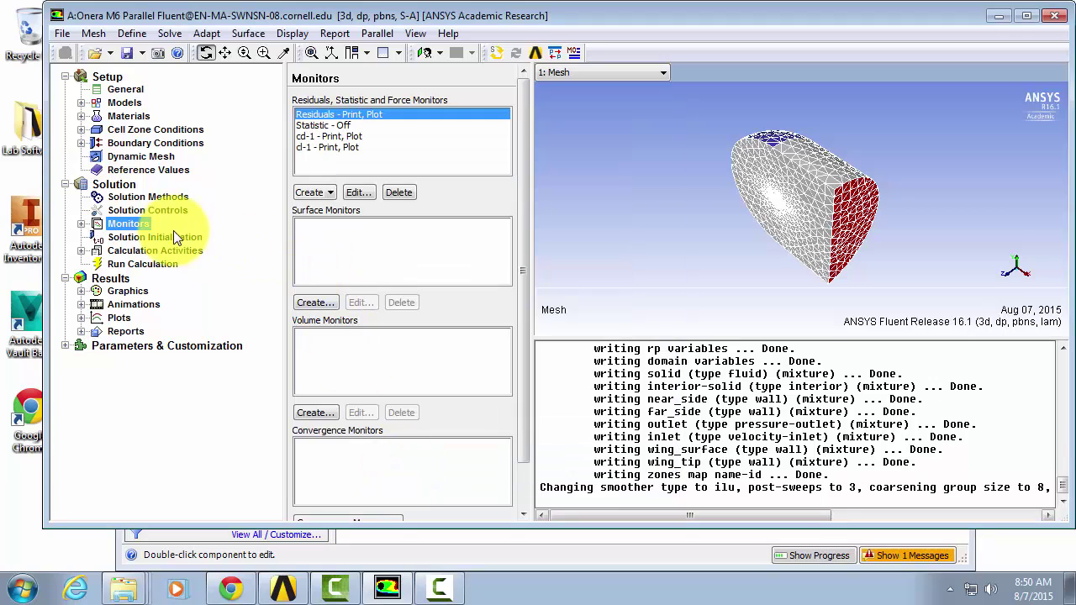
Initialize the flow with standard initialization computed from the inlet (X velocity 881.0865 ft/s)
{"action": "left_click", "coordinate": [126, 236]}
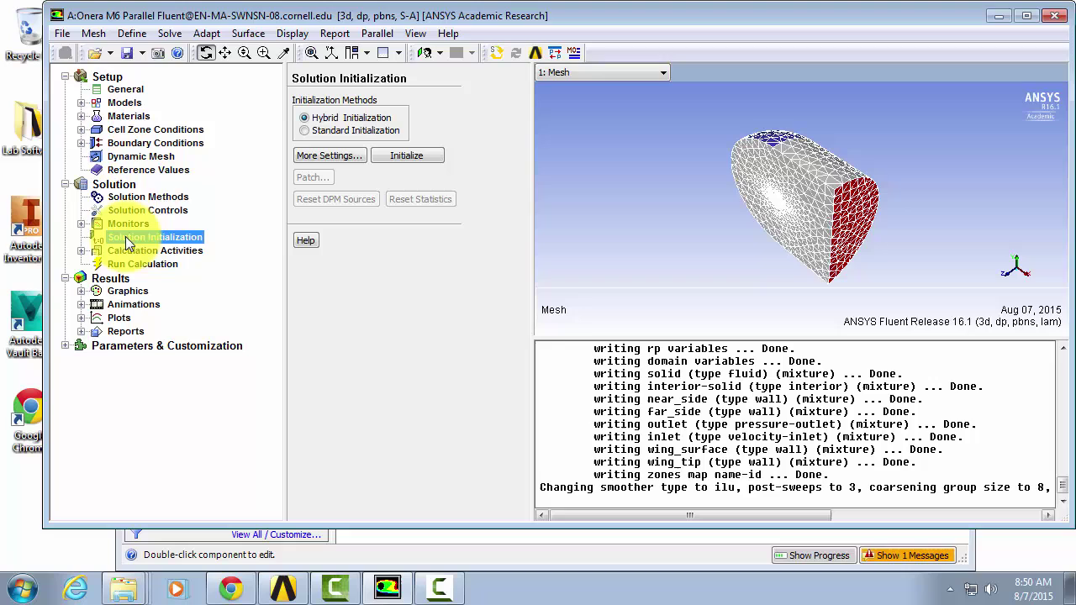
{"action": "left_click", "coordinate": [328, 132]}
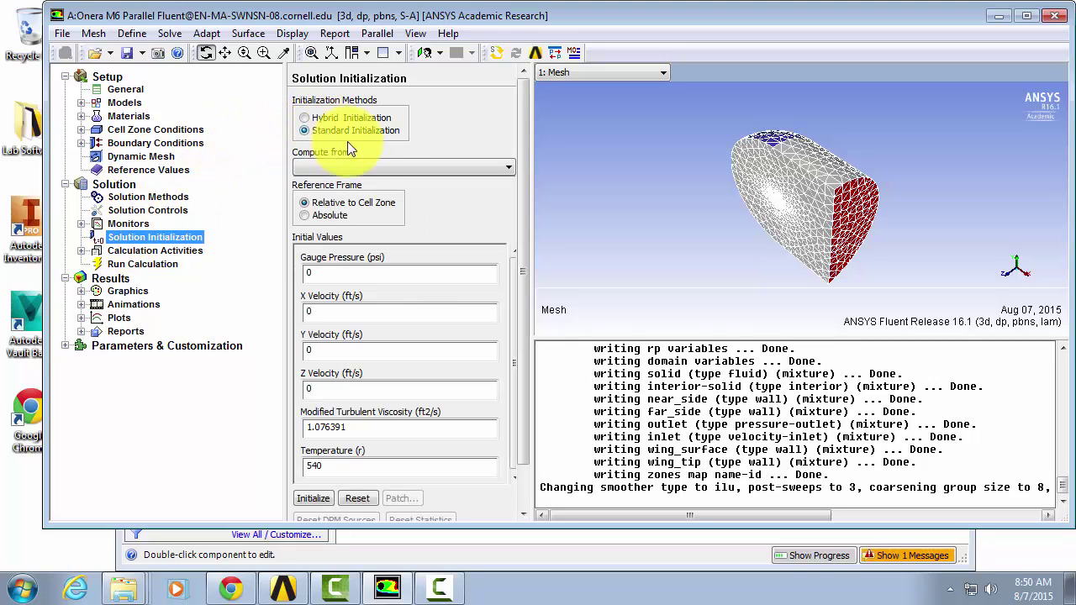
{"action": "left_click", "coordinate": [391, 167]}
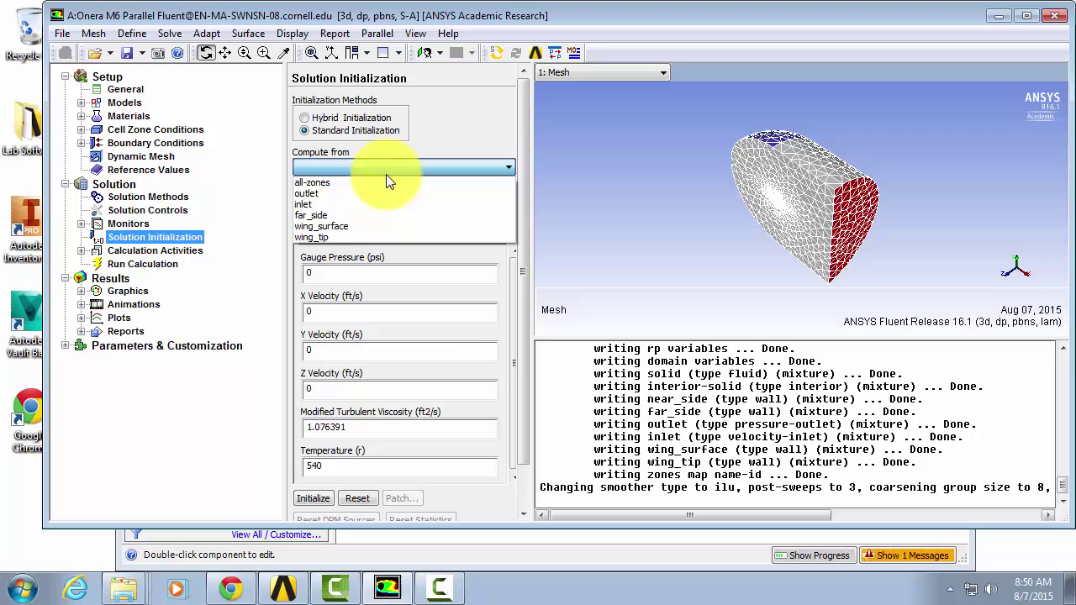
{"action": "left_click", "coordinate": [341, 204]}
{"action": "scroll", "coordinate": [510, 249], "scroll_direction": "down", "scroll_amount": 2}
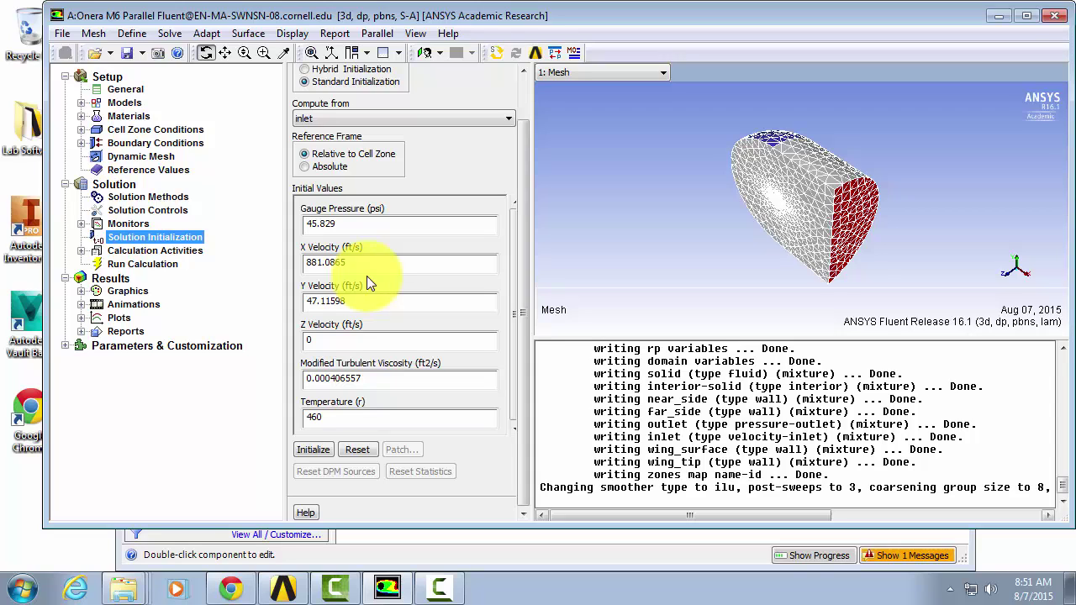
{"action": "left_click", "coordinate": [324, 447]}
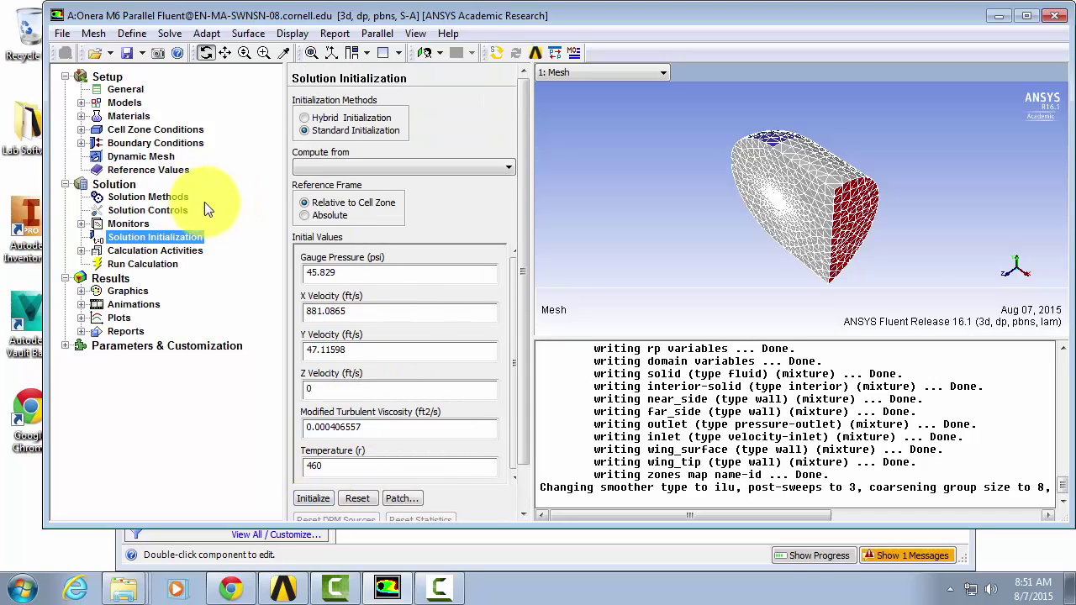
{"action": "left_click", "coordinate": [143, 171]}
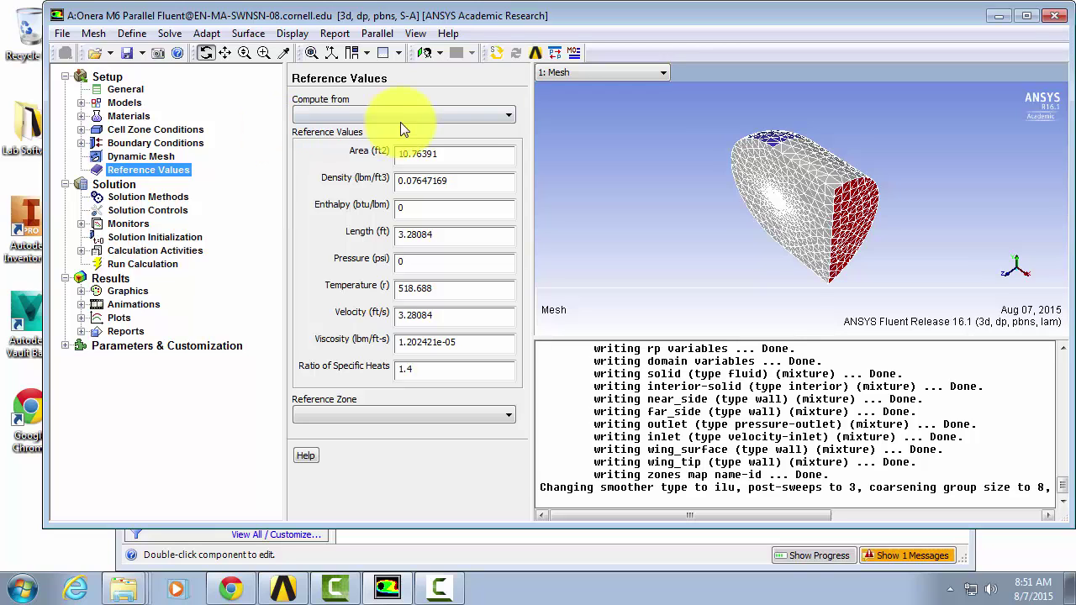
Compute reference values from the inlet with Area 1.076 and Length 1
{"action": "left_click", "coordinate": [491, 117]}
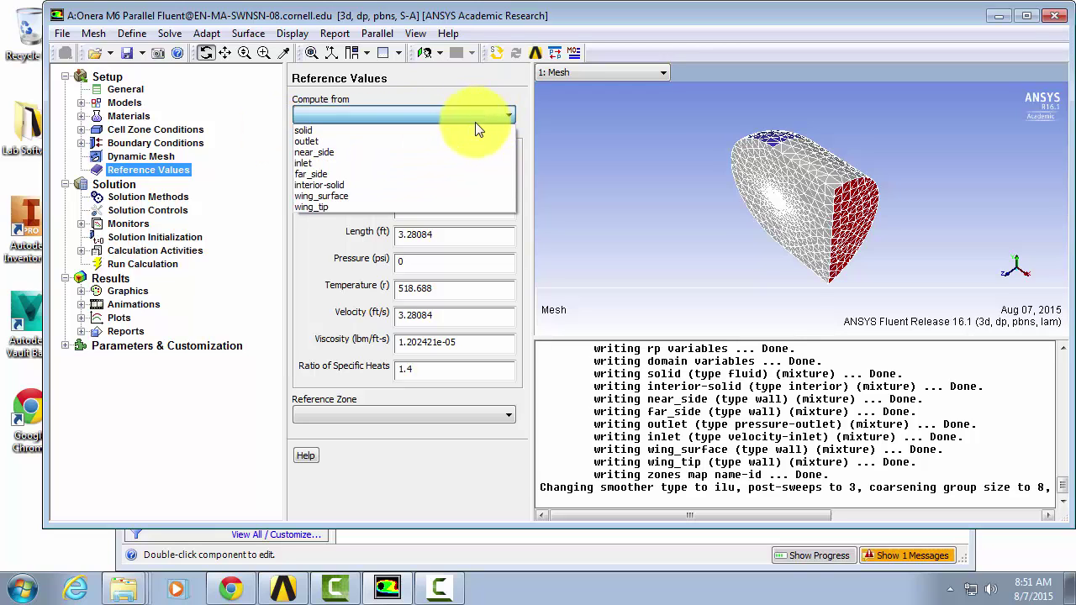
{"action": "left_click", "coordinate": [435, 162]}
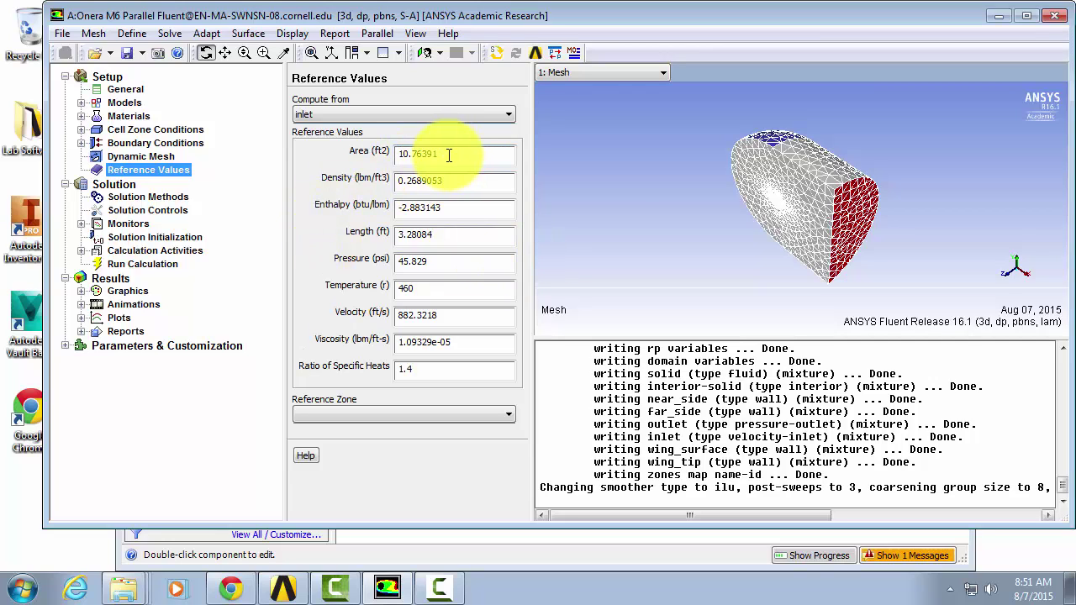
{"action": "left_click_drag", "start_coordinate": [449, 156], "coordinate": [387, 152]}
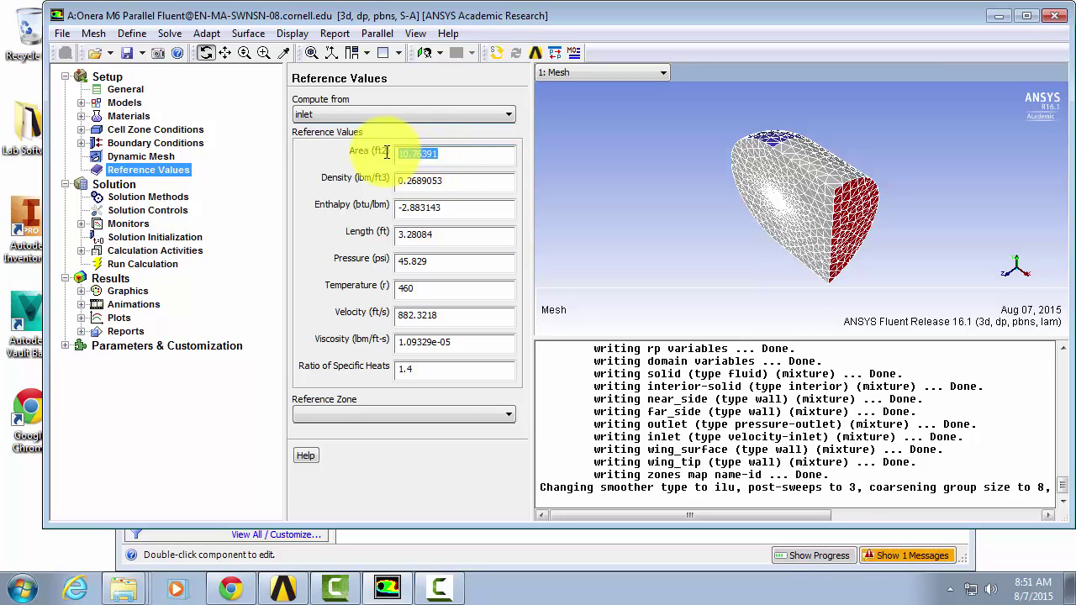
{"action": "type", "text": "1.076"}
{"action": "key", "text": "Tab"}
{"action": "key", "text": "Tab"}
{"action": "key", "text": "Tab"}
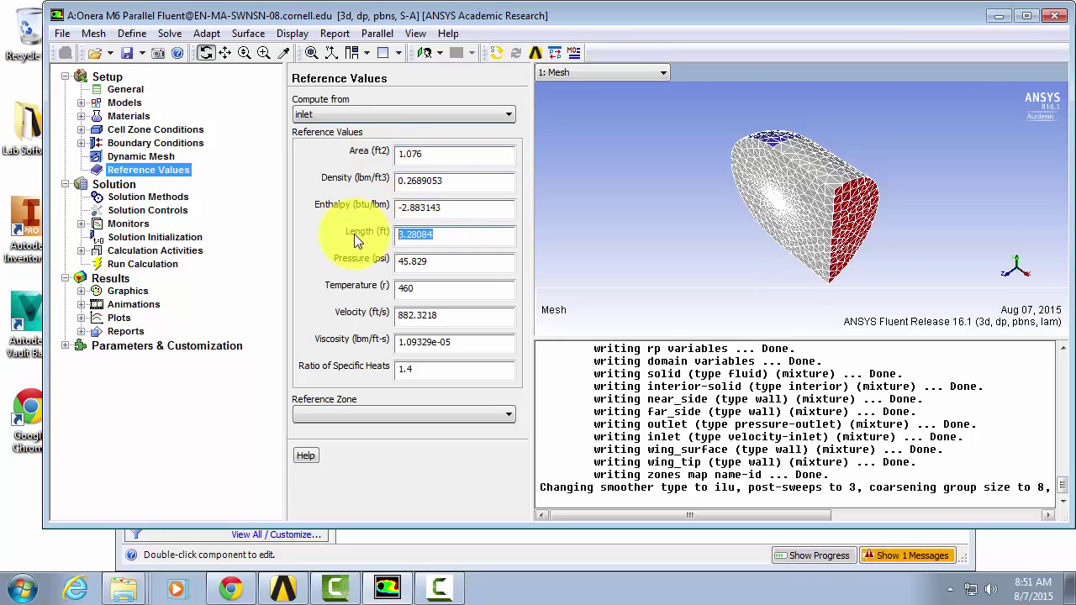
{"action": "type", "text": "1"}
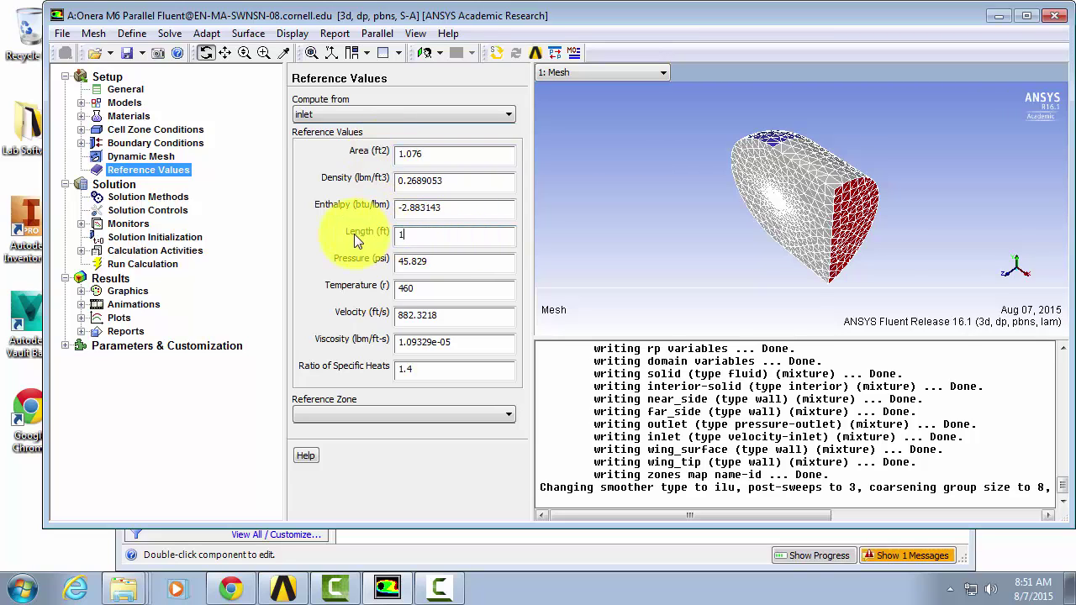
{"action": "left_click", "coordinate": [141, 266]}
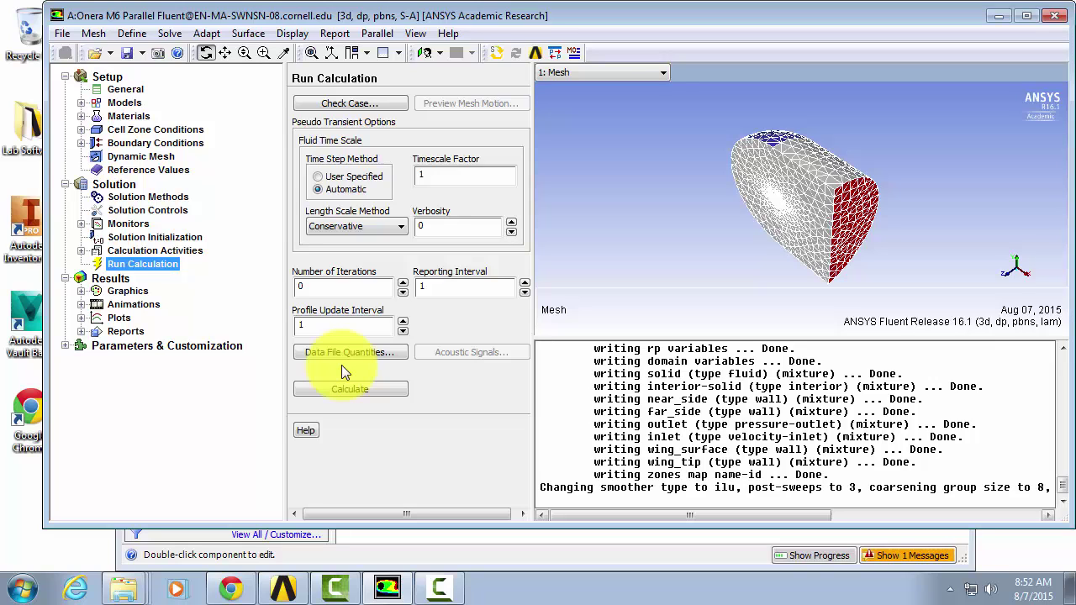
Add Mach Number to the additional data file quantities alongside Pressure Coefficient
{"action": "left_click", "coordinate": [348, 354]}
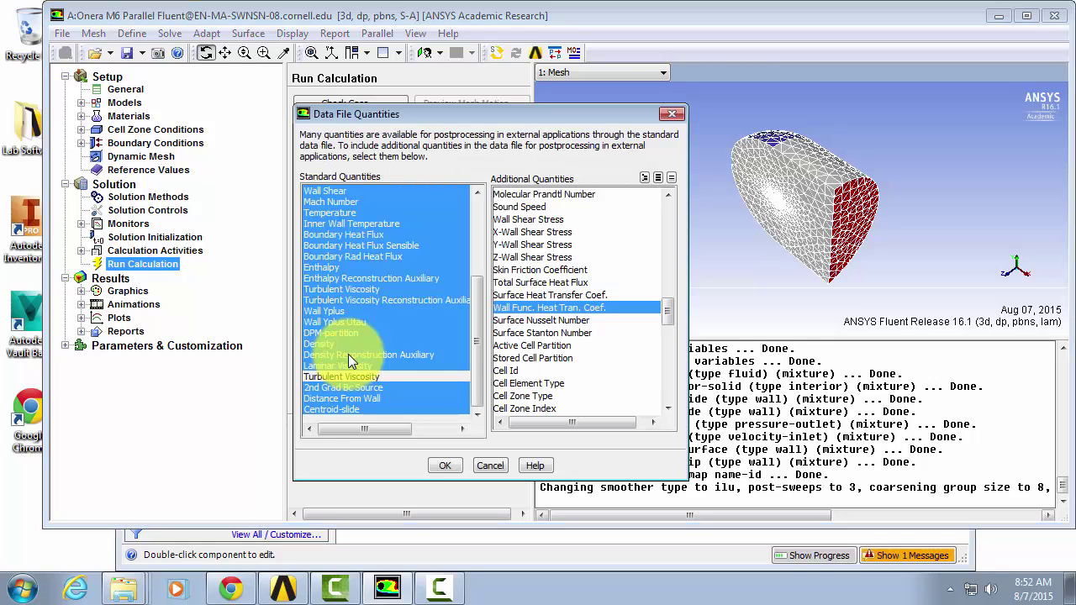
{"action": "left_click_drag", "start_coordinate": [671, 313], "coordinate": [679, 201]}
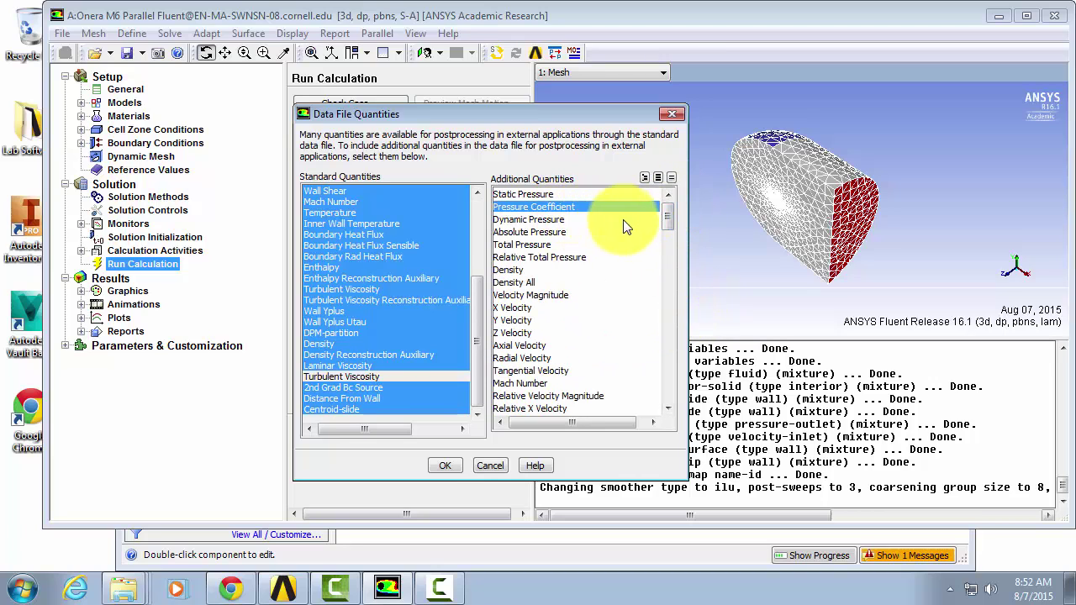
{"action": "left_click_drag", "start_coordinate": [668, 218], "coordinate": [671, 254]}
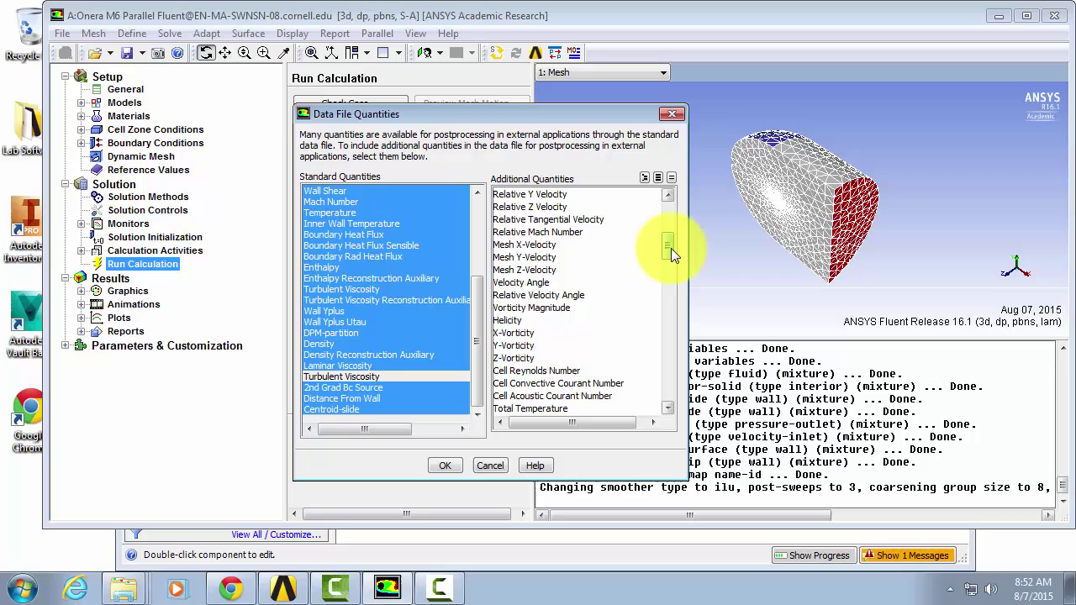
{"action": "mouse_move", "coordinate": [671, 248]}
{"action": "left_mouse_down"}
{"action": "mouse_move", "coordinate": [676, 238]}
{"action": "mouse_move", "coordinate": [679, 252]}
{"action": "mouse_move", "coordinate": [677, 238]}
{"action": "left_mouse_up"}
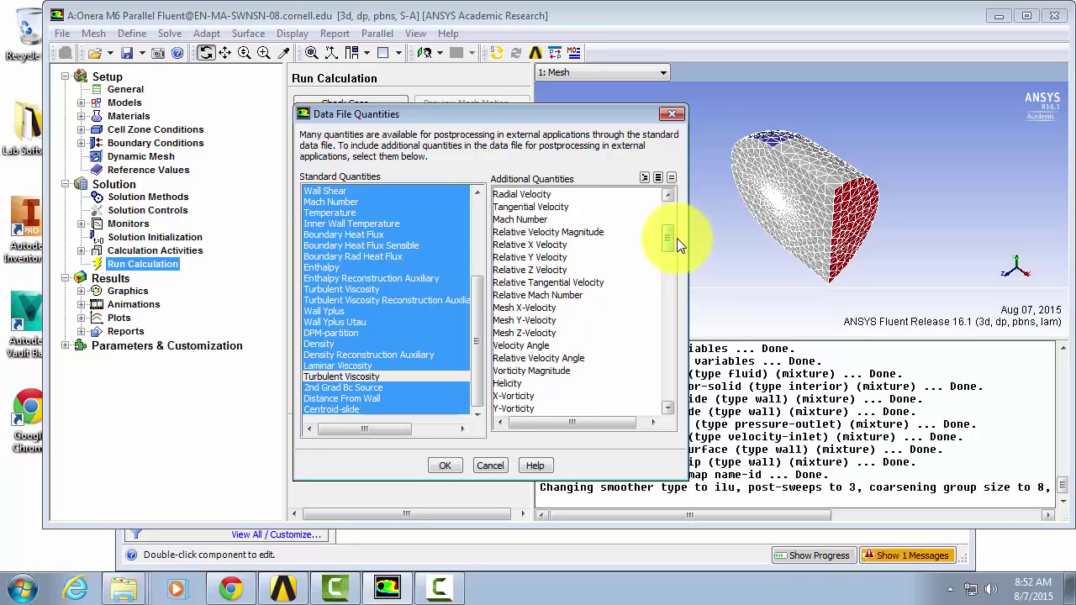
{"action": "left_click", "coordinate": [519, 219]}
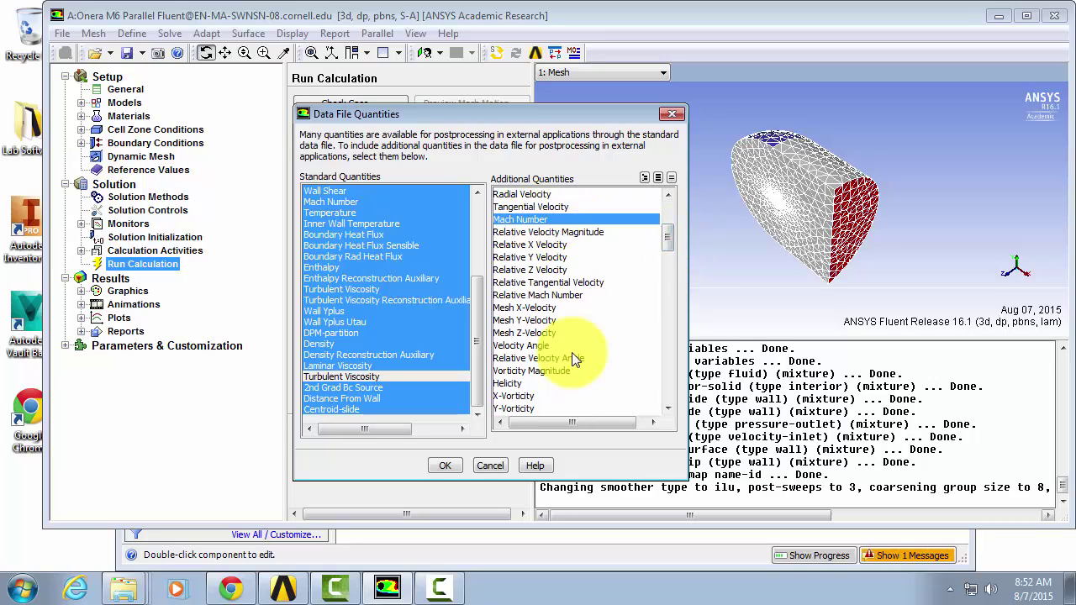
{"action": "left_click", "coordinate": [448, 467]}
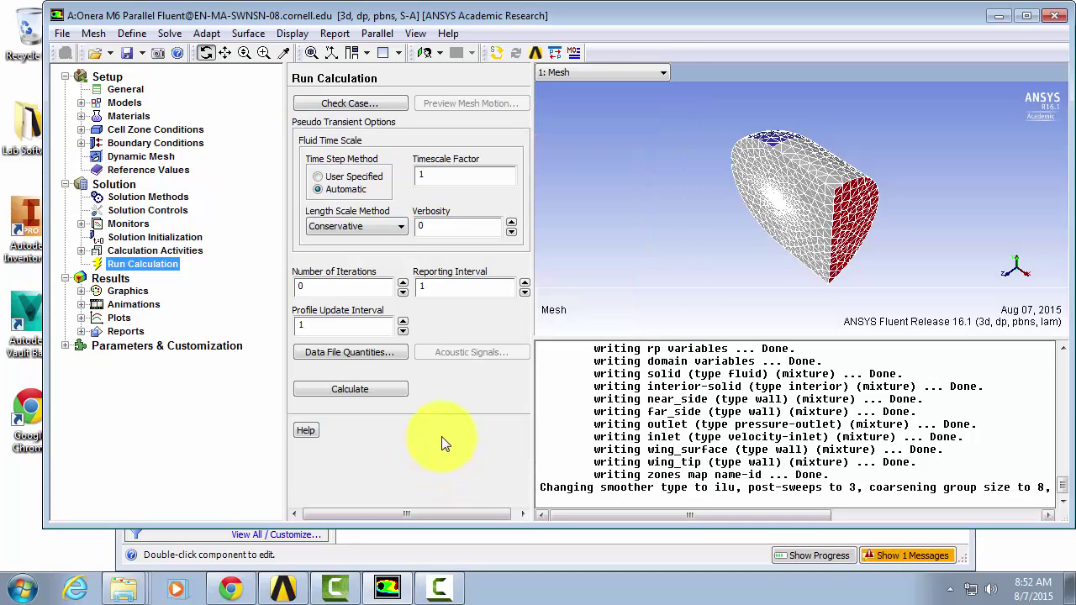
Set Number of Iterations to 250 and start the calculation
{"action": "double_click", "coordinate": [298, 288]}
{"action": "type", "text": "250"}
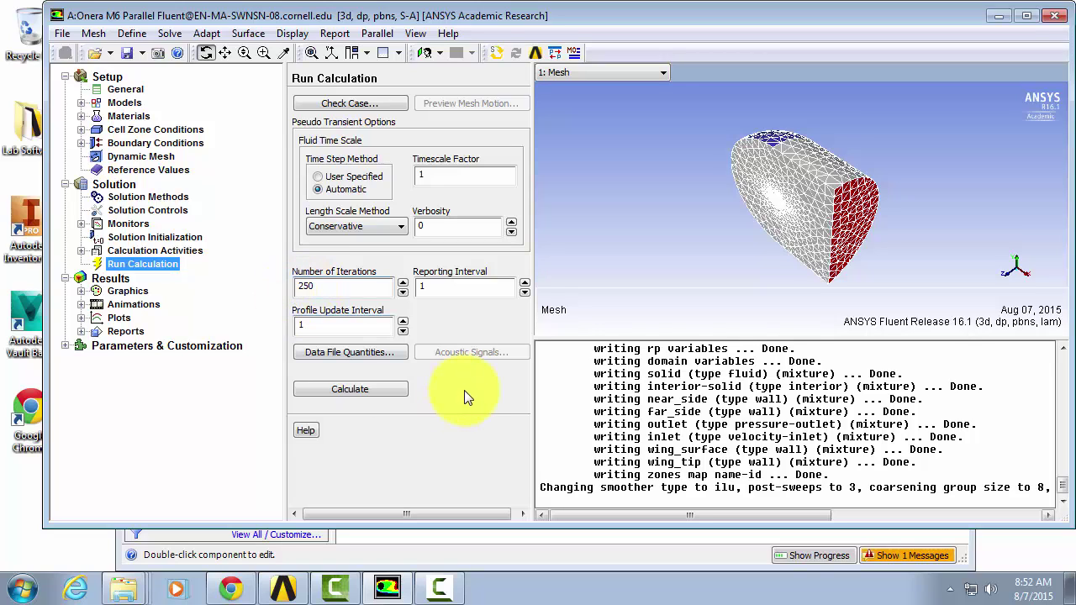
{"action": "left_click", "coordinate": [336, 391]}
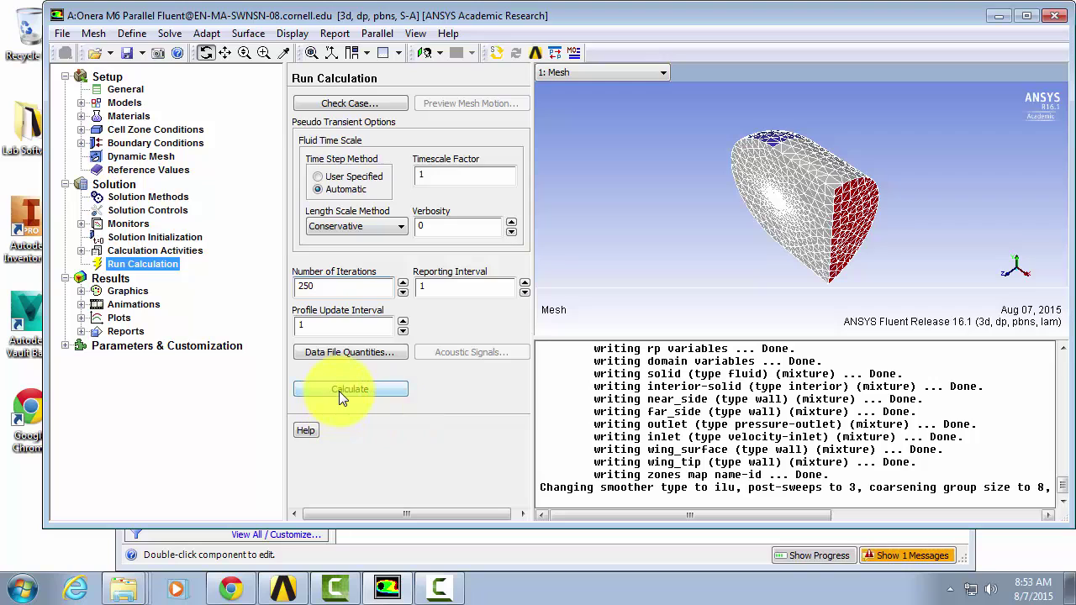